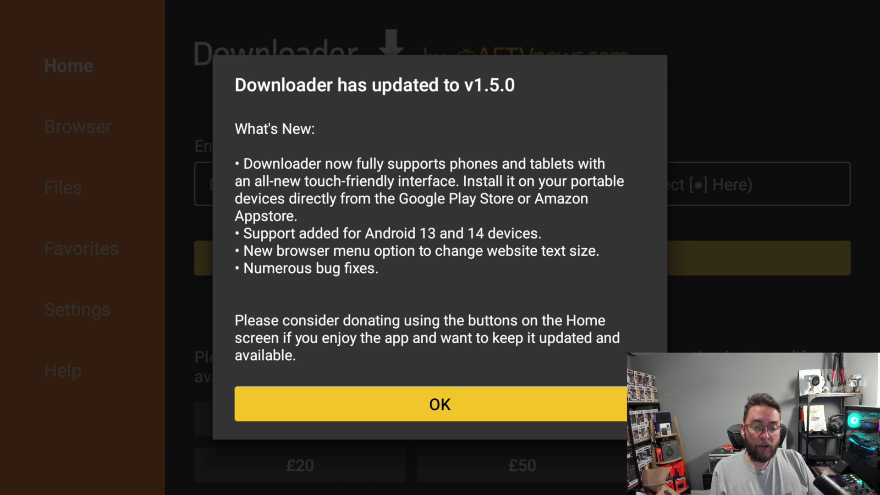
Dismiss the update notes and bring the mirrored phone screen up beside the Downloader listing
key("Return")
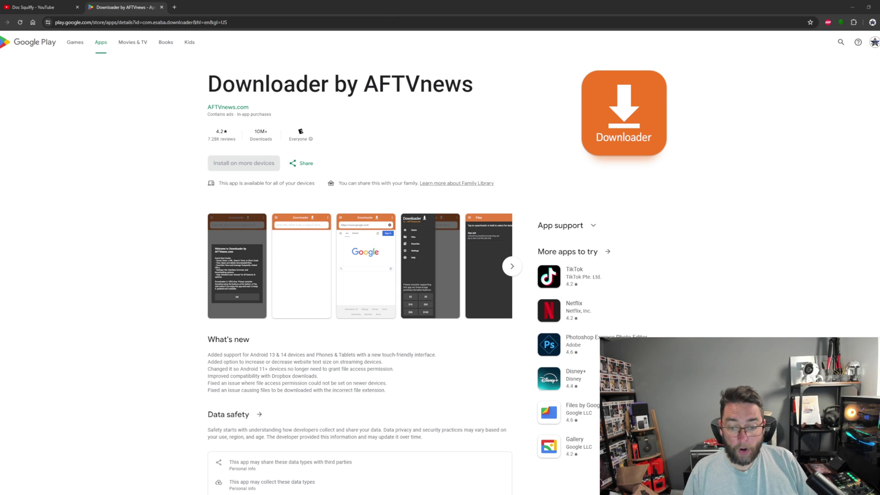
left_click(357, 467)
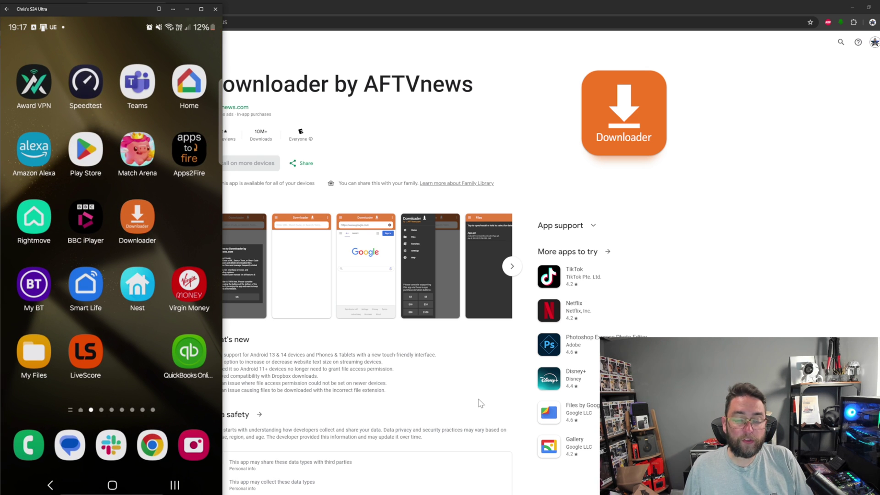
Minimize the scrcpy phone mirror window to reveal the full Downloader listing
left_click(174, 9)
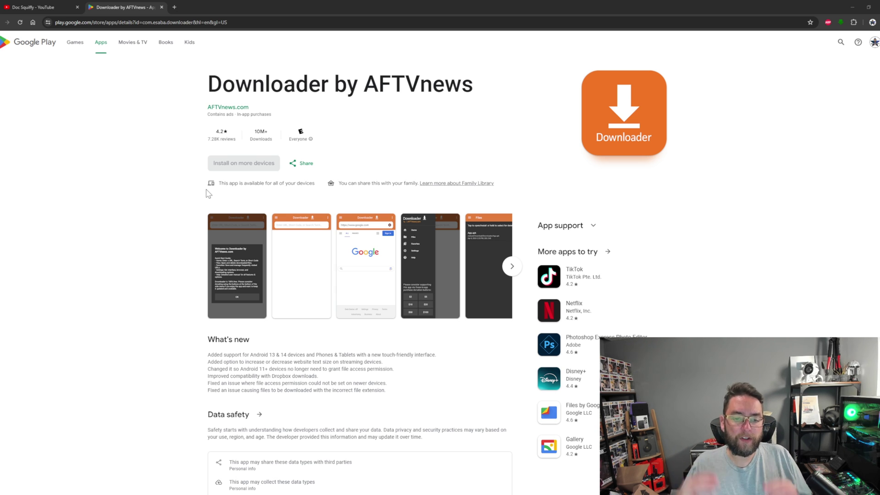
Switch to the 'Doc Squiffy - YouTube' browser tab showing the channel's videos
left_click(10, 5)
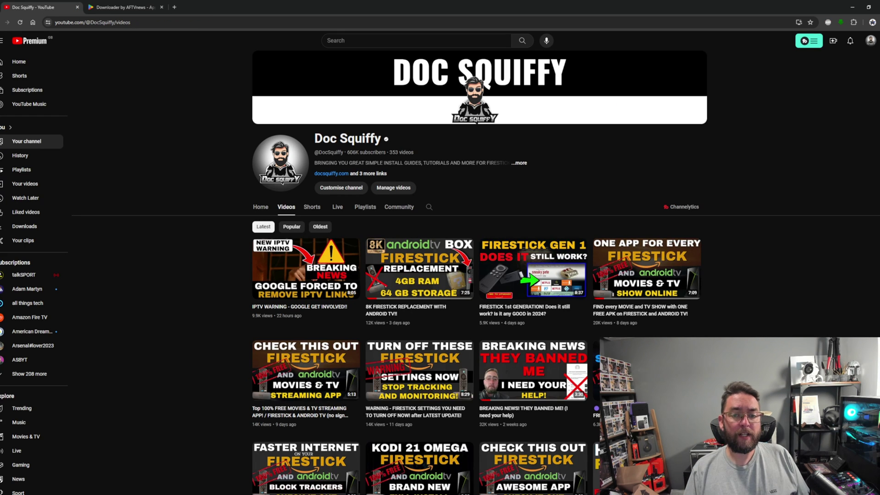